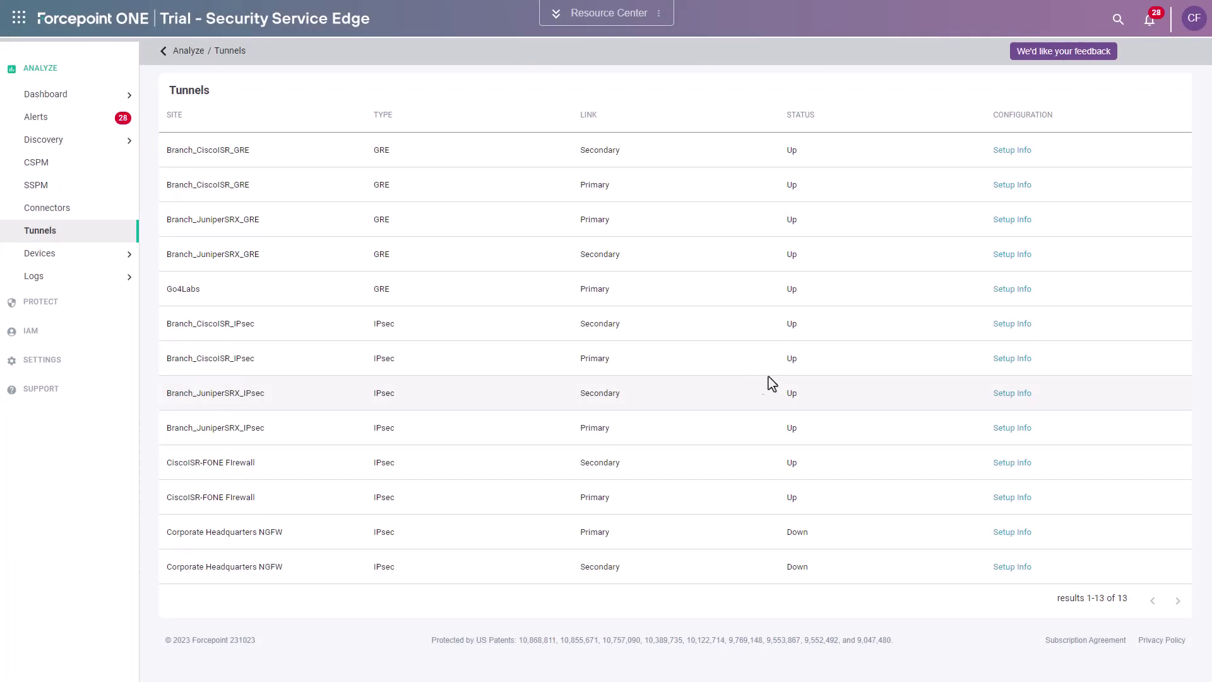
{"action": "left_click", "coordinate": [1011, 220]}
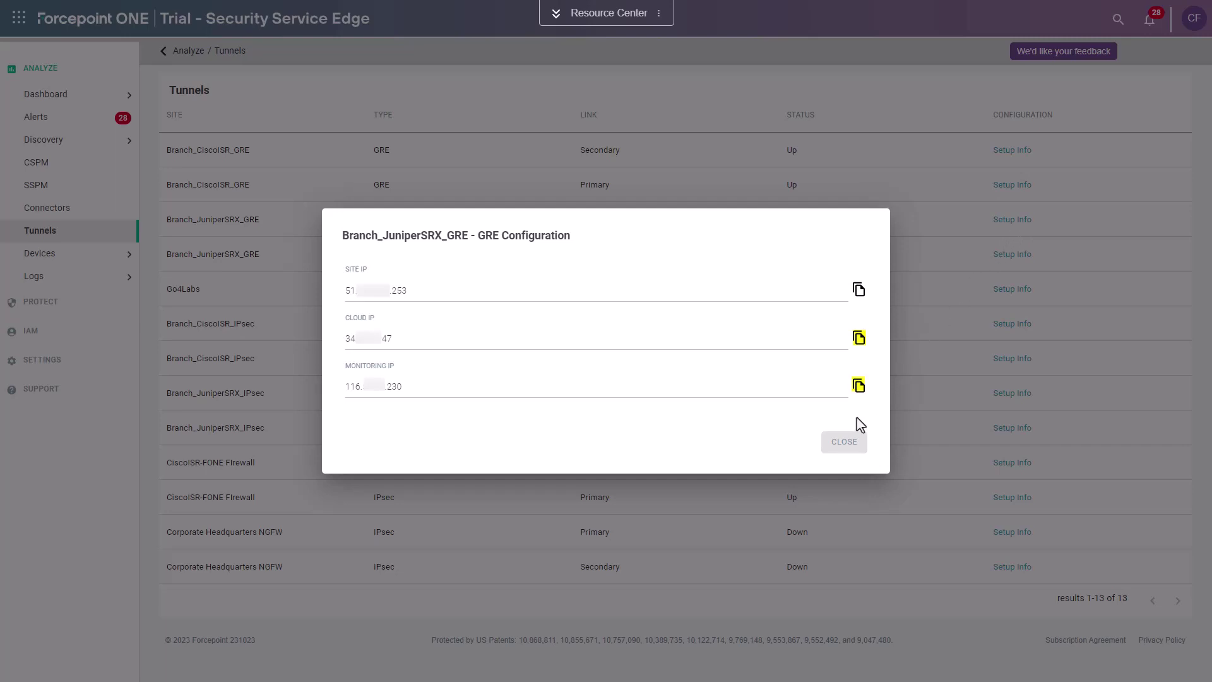
{"action": "left_click", "coordinate": [844, 443]}
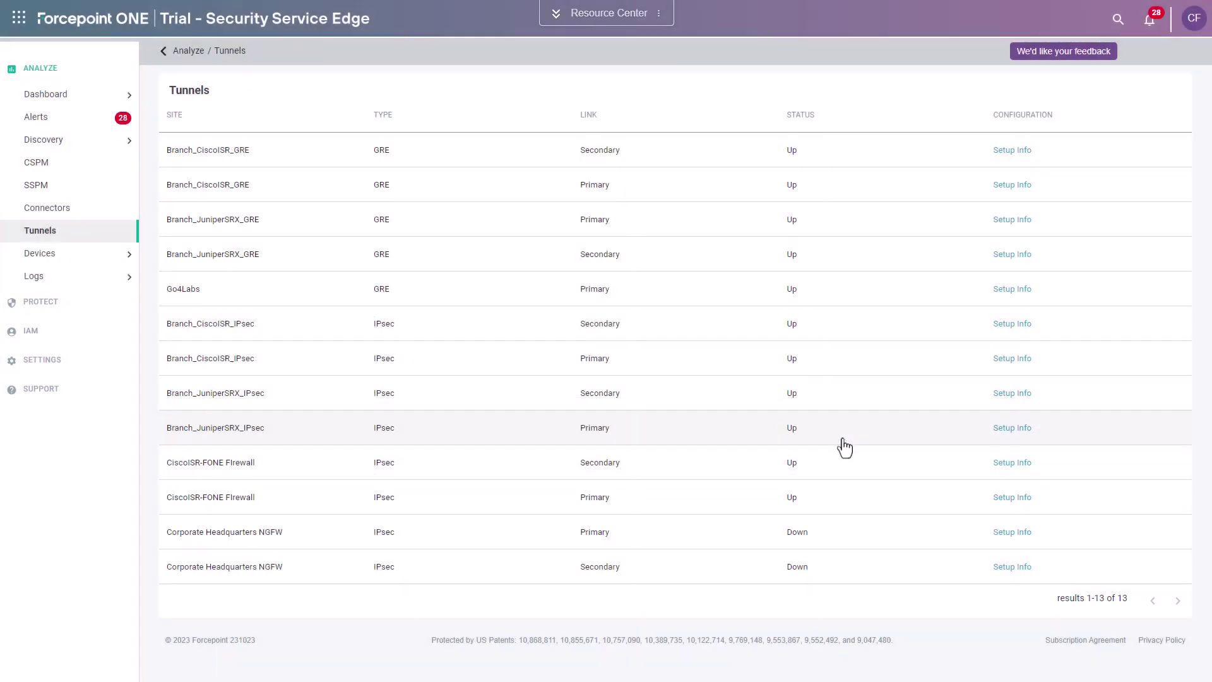
{"action": "left_click", "coordinate": [1012, 254]}
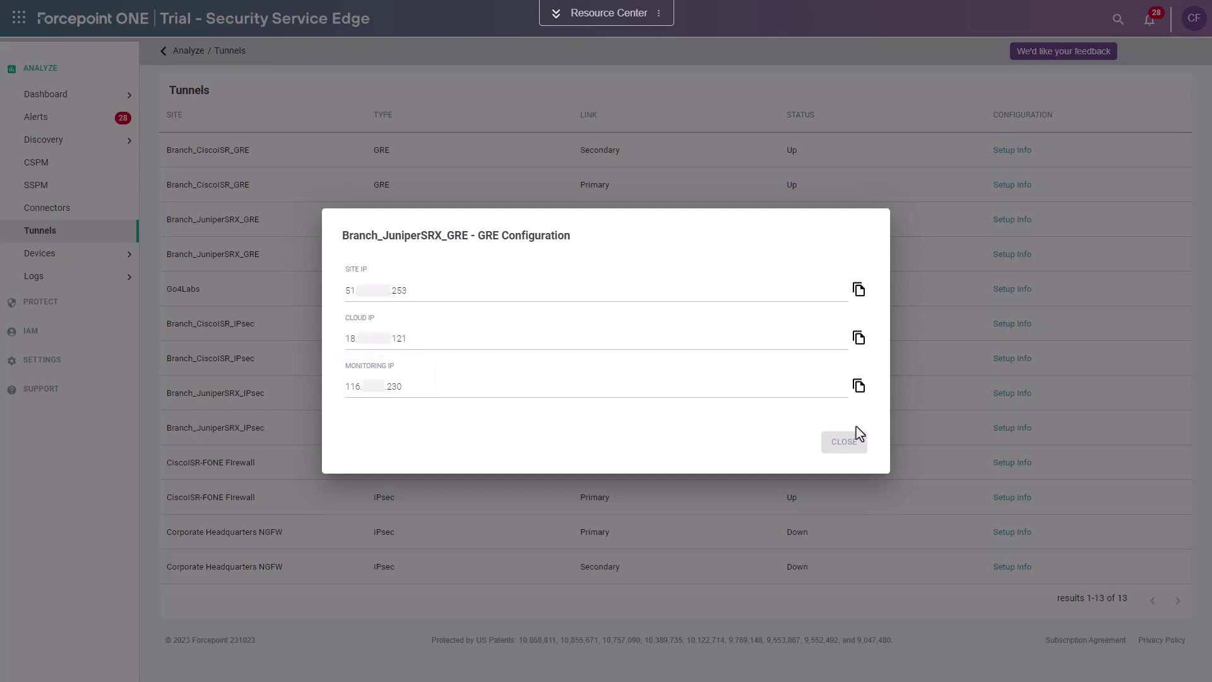
{"action": "left_click", "coordinate": [844, 443]}
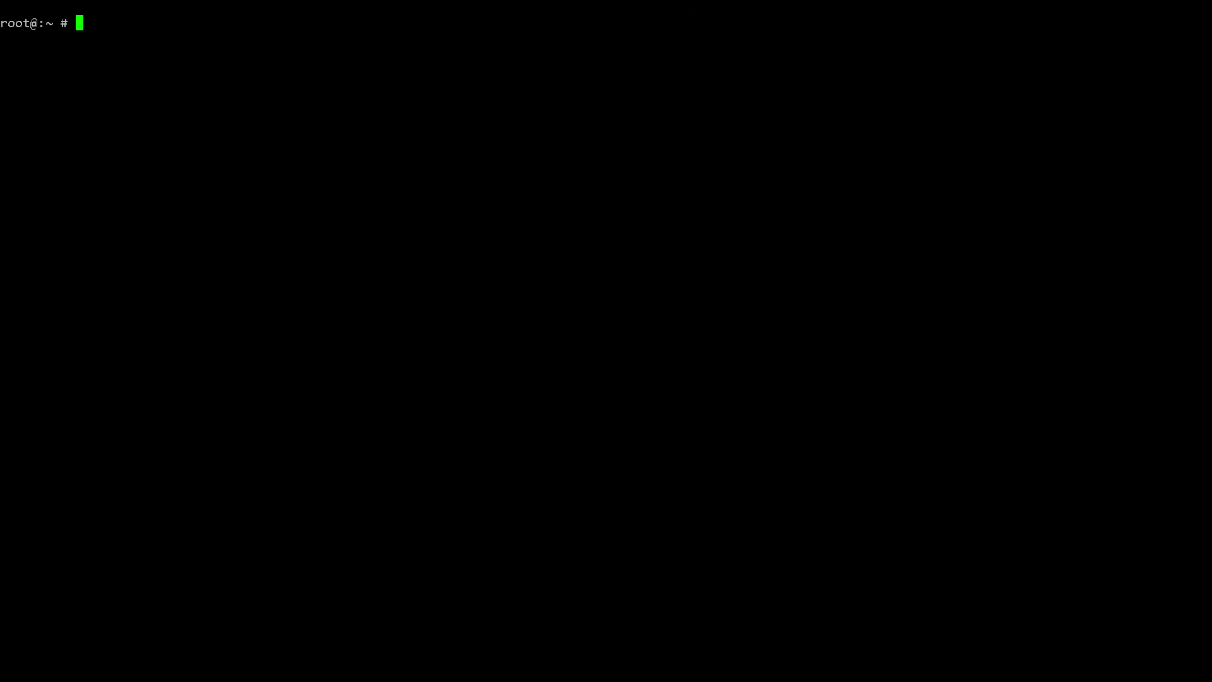
Step: Start the Junos CLI and page through the full configuration, including the default route via 192.168.123.1
{"action": "type", "text": "cli"}
{"action": "key", "text": "Return"}
{"action": "type", "text": "show configuration"}
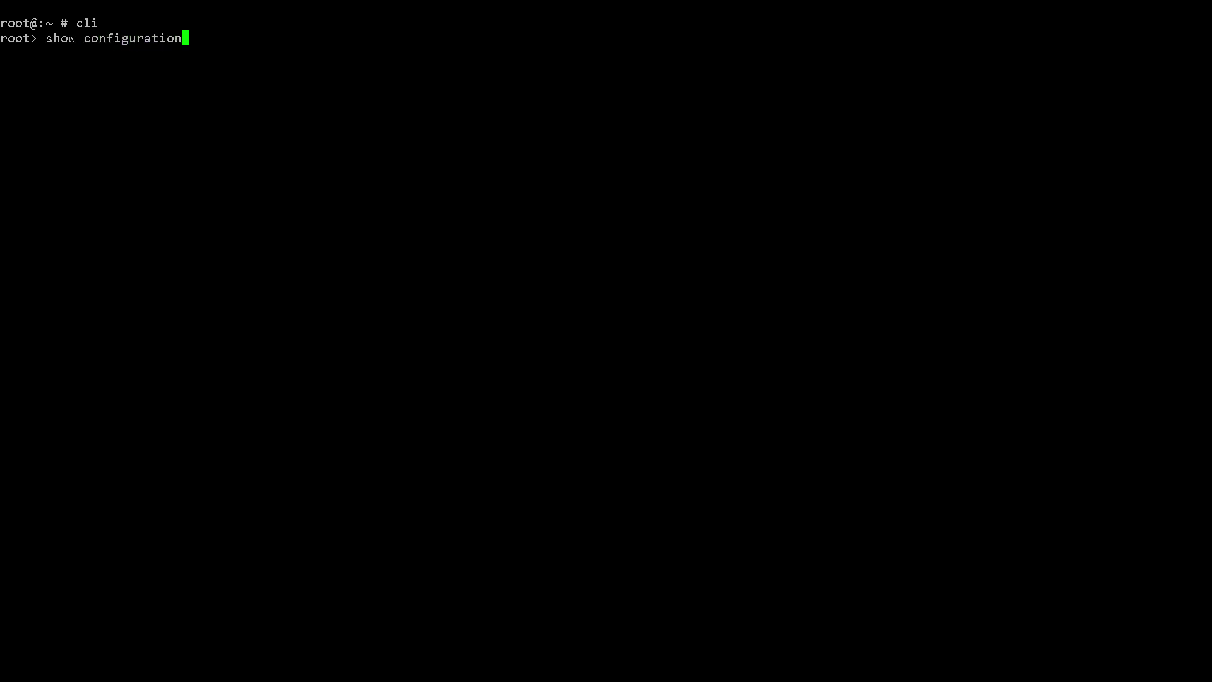
{"action": "key", "text": "Return"}
{"action": "key", "text": "Return"}
{"action": "key", "text": "Return"}
{"action": "key", "text": "Return"}
{"action": "key", "text": "Return"}
{"action": "key", "text": "Return"}
{"action": "key", "text": "Return"}
{"action": "key", "text": "Return"}
{"action": "key", "text": "Return"}
{"action": "key", "text": "Return"}
{"action": "key", "text": "Return"}
{"action": "key", "text": "Return"}
{"action": "key", "text": "Return"}
{"action": "key", "text": "Return"}
{"action": "key", "text": "Return"}
{"action": "key", "text": "Return"}
{"action": "key", "text": "Return"}
{"action": "key", "text": "Return"}
{"action": "key", "text": "Return"}
{"action": "key", "text": "Return"}
{"action": "key", "text": "Return"}
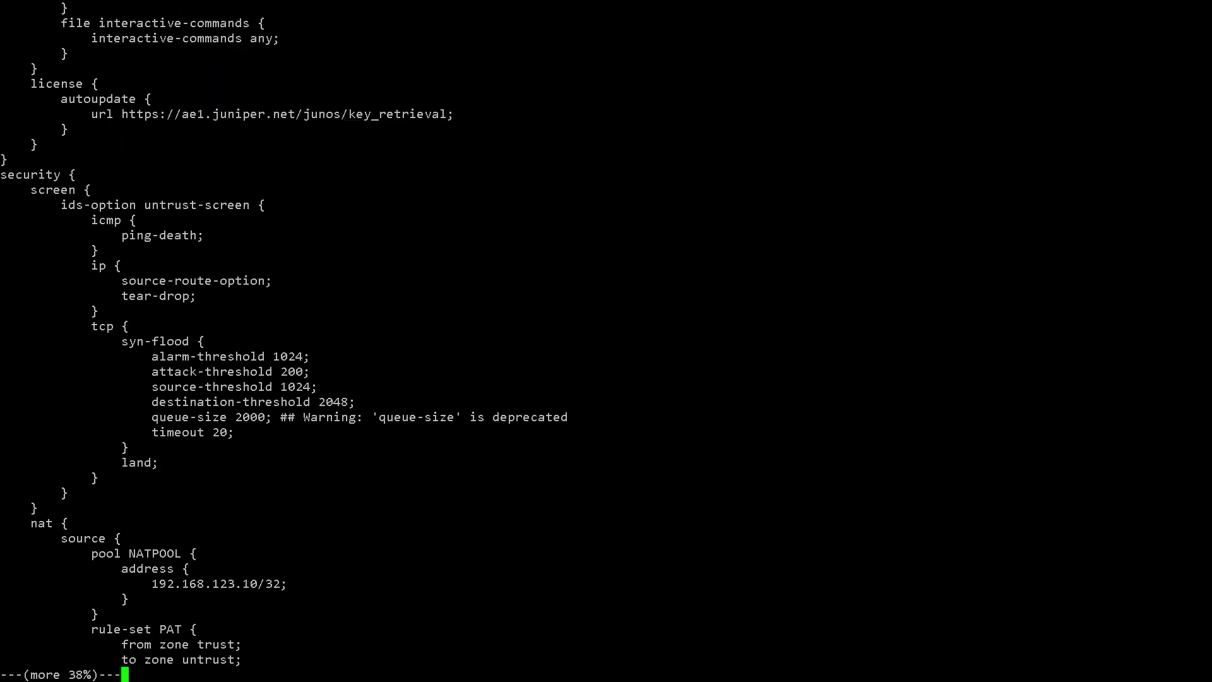
{"action": "key", "text": "Return"}
{"action": "key", "text": "Return"}
{"action": "key", "text": "Return"}
{"action": "key", "text": "Return"}
{"action": "key", "text": "Return"}
{"action": "key", "text": "Return"}
{"action": "key", "text": "Return"}
{"action": "key", "text": "Return"}
{"action": "key", "text": "Return"}
{"action": "key", "text": "Return"}
{"action": "key", "text": "Return"}
{"action": "key", "text": "Return"}
{"action": "key", "text": "Return"}
{"action": "key", "text": "Return"}
{"action": "key", "text": "Return"}
{"action": "key", "text": "Return"}
{"action": "key", "text": "Return"}
{"action": "key", "text": "Return"}
{"action": "key", "text": "Return"}
{"action": "key", "text": "Return"}
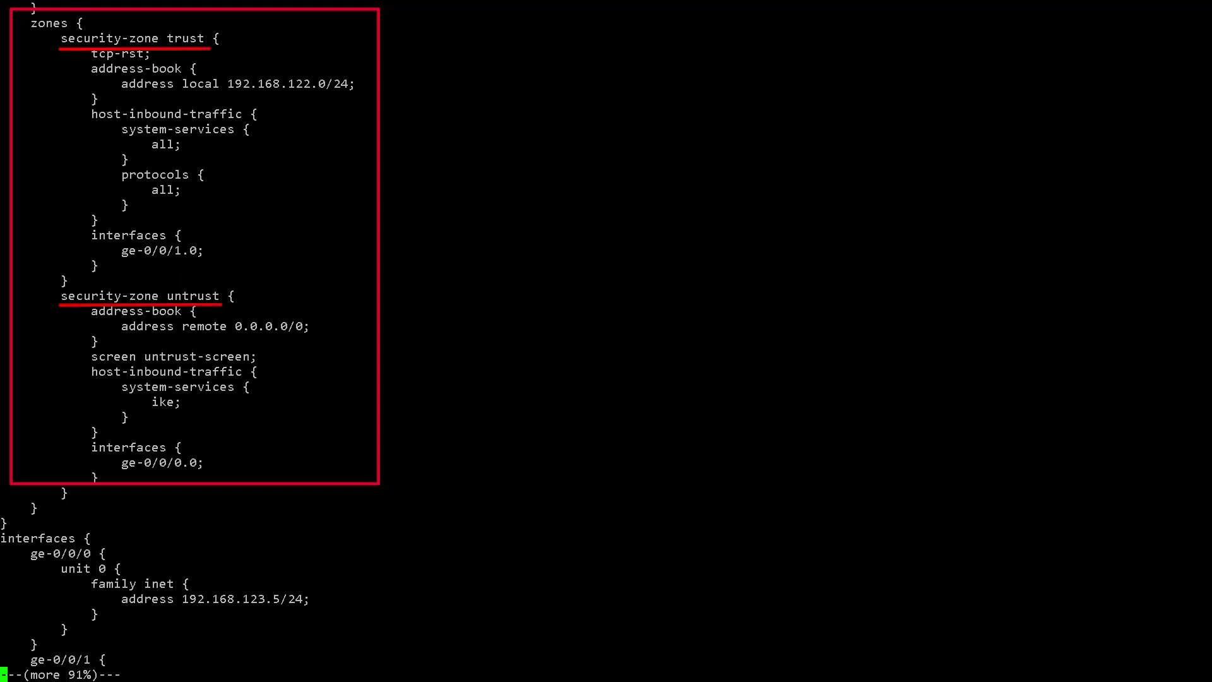
{"action": "key", "text": "space"}
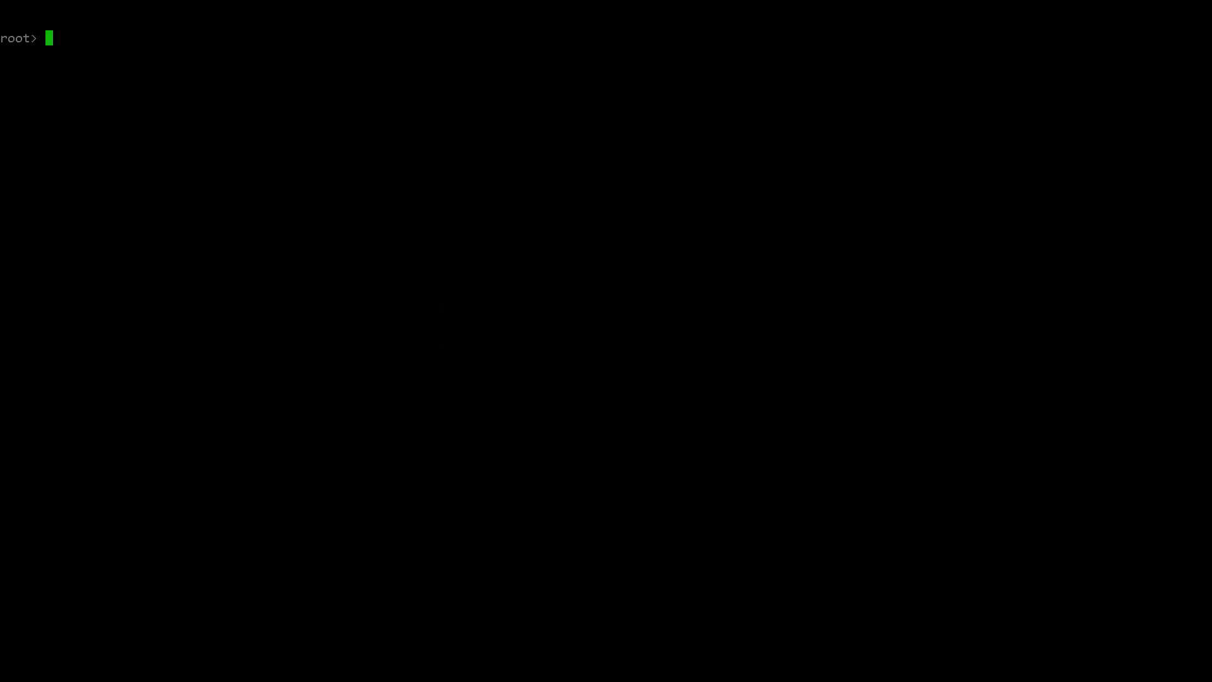
Step: Enter configuration mode and apply the four gr-0/0/0 GRE tunnel interface settings
{"action": "type", "text": "configure"}
{"action": "key", "text": "Return"}
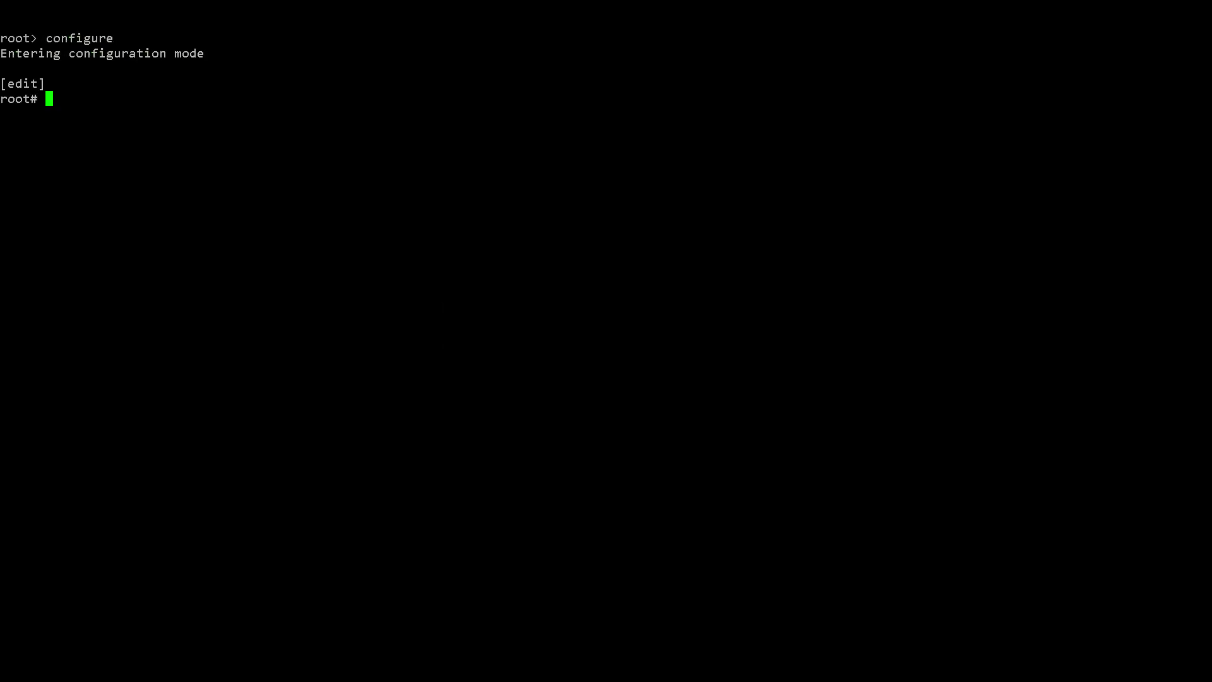
{"action": "key", "text": "ctrl+v"}
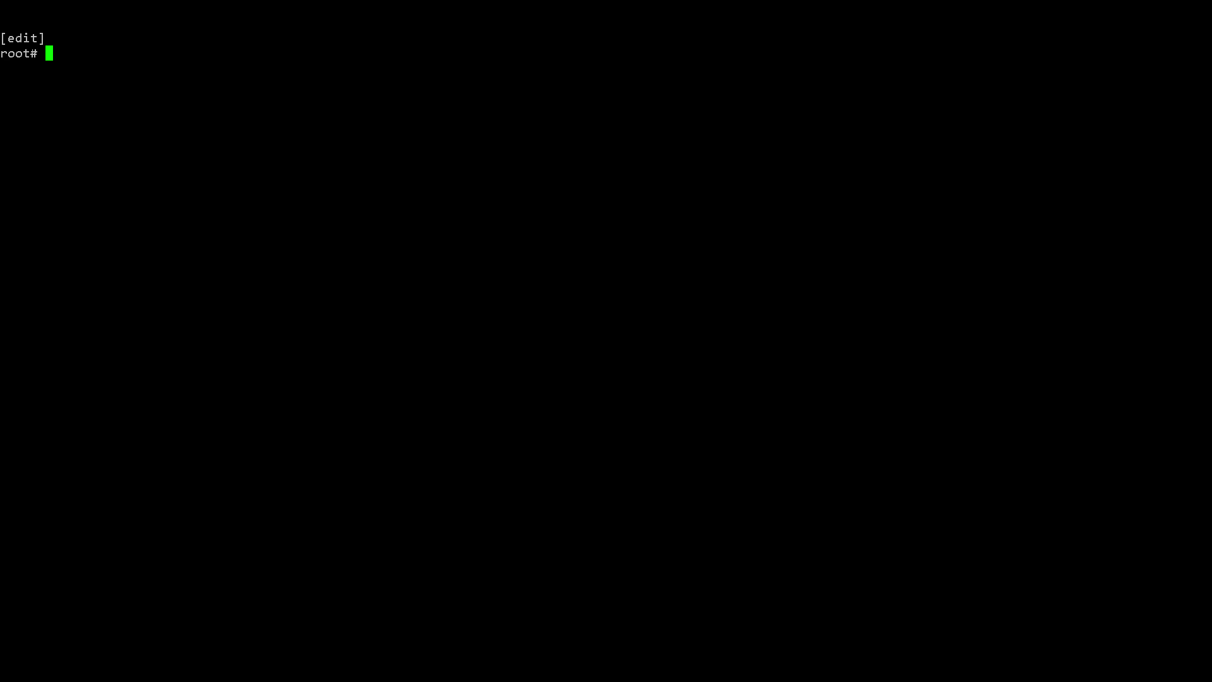
Step: Check gr-0/0/0 and route_to_fone's default route via gr-0/0/0.0, then add rib group route_via_fone
{"action": "type", "text": "show interfaces gr-0/0/0"}
{"action": "key", "text": "Return"}
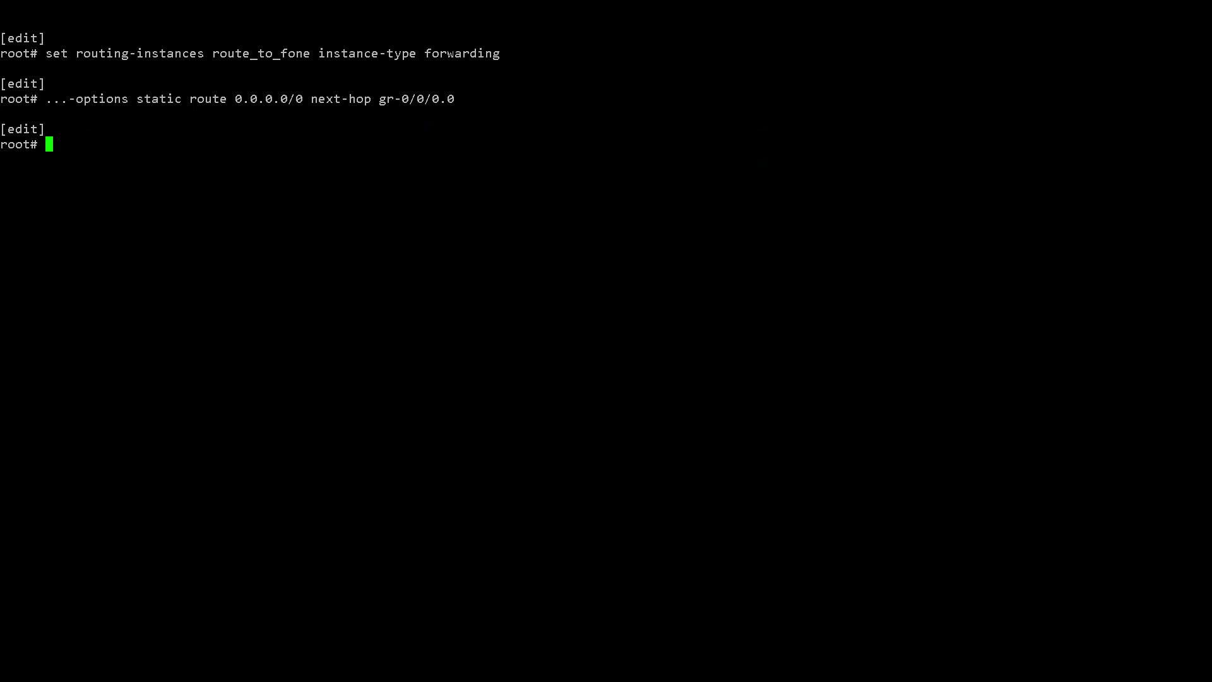
{"action": "type", "text": "show routing-instances"}
{"action": "key", "text": "Return"}
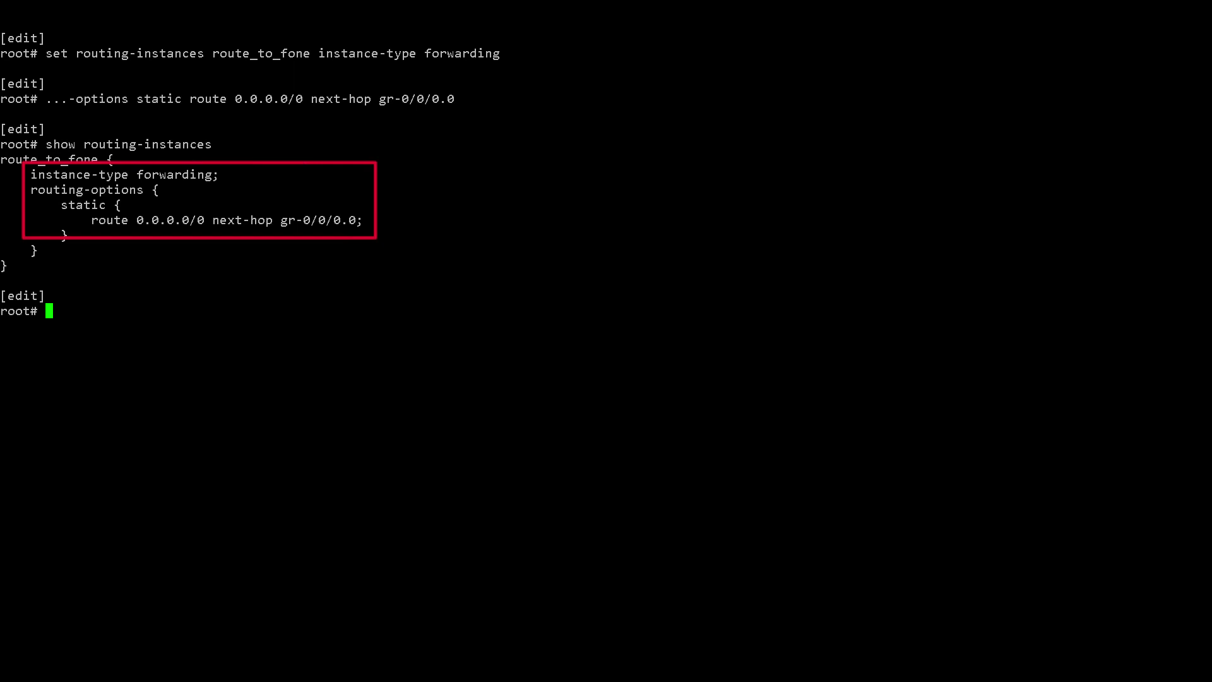
{"action": "type", "text": "set routing-options interface-routes rib-group inet route_via_fone set routing-options rib-groups route_via_fone import-rib inet.0 set routing-options rib-groups route_via_fone import-rib route_to_fone.inet.0"}
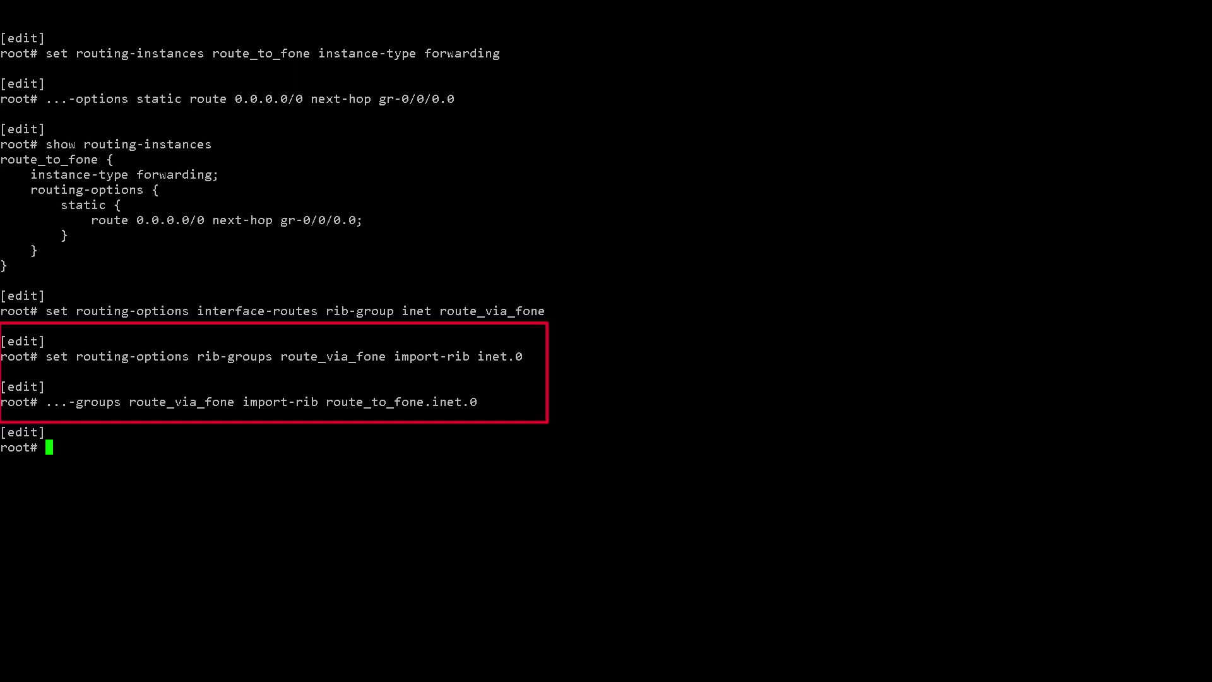
{"action": "type", "text": "show routing-options"}
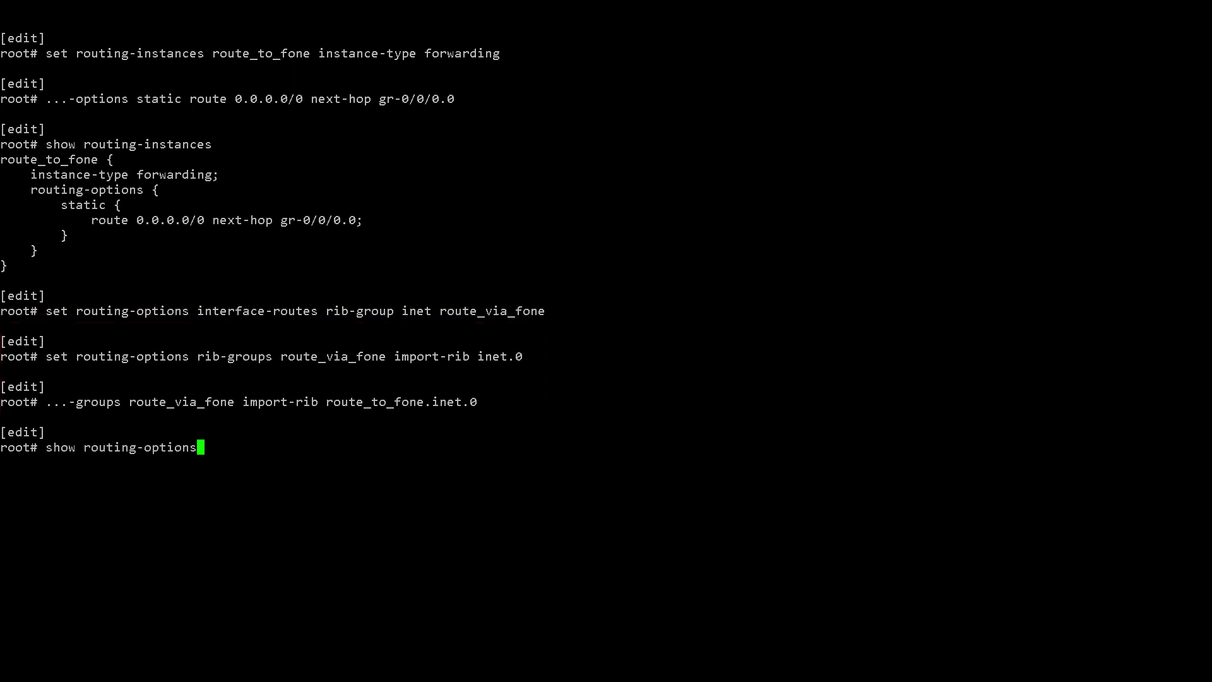
{"action": "key", "text": "Return"}
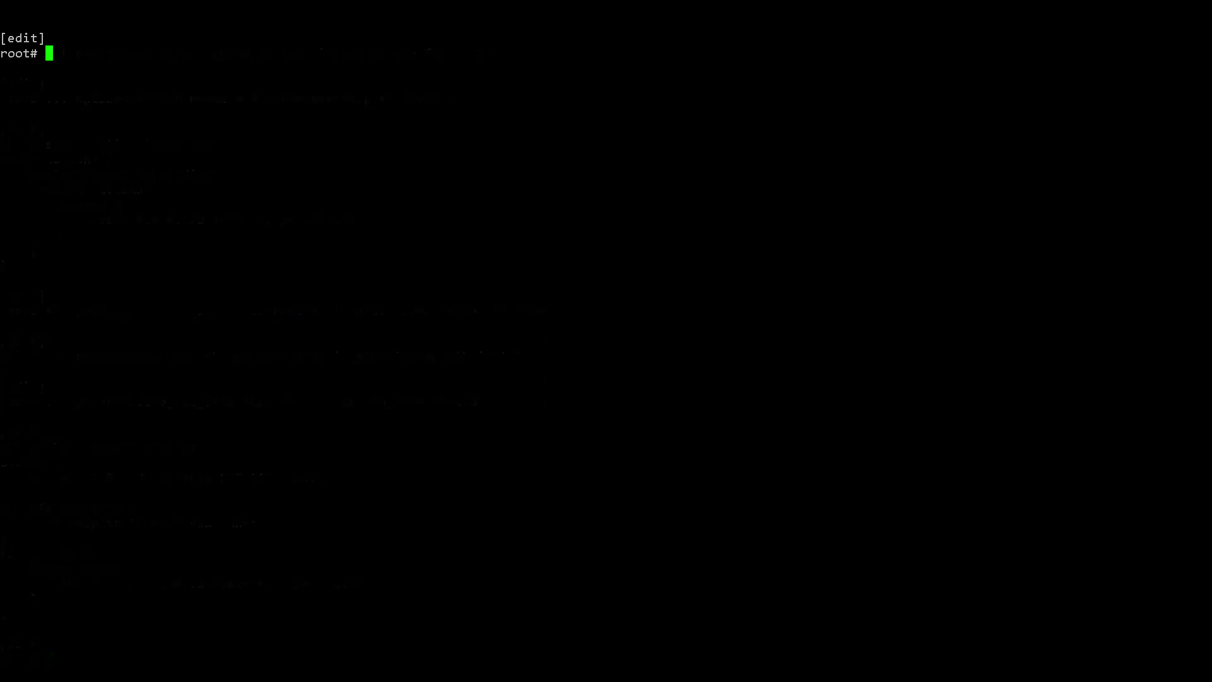
Step: Add the firewall filter rules, apply To_Internet to ge-0/0/1 input, and verify ge-0/0/1
{"action": "type", "text": "set firewall family inet filter To_Internet term 1 from destination-port http source-address 192.168.122.0/24 set firewall family inet filter To_Internet term 1 from destination-port https source-address 192.168.122.0/24 set firewall family inet filter To_Internet term 1 then routing-instance route_to_fone"}
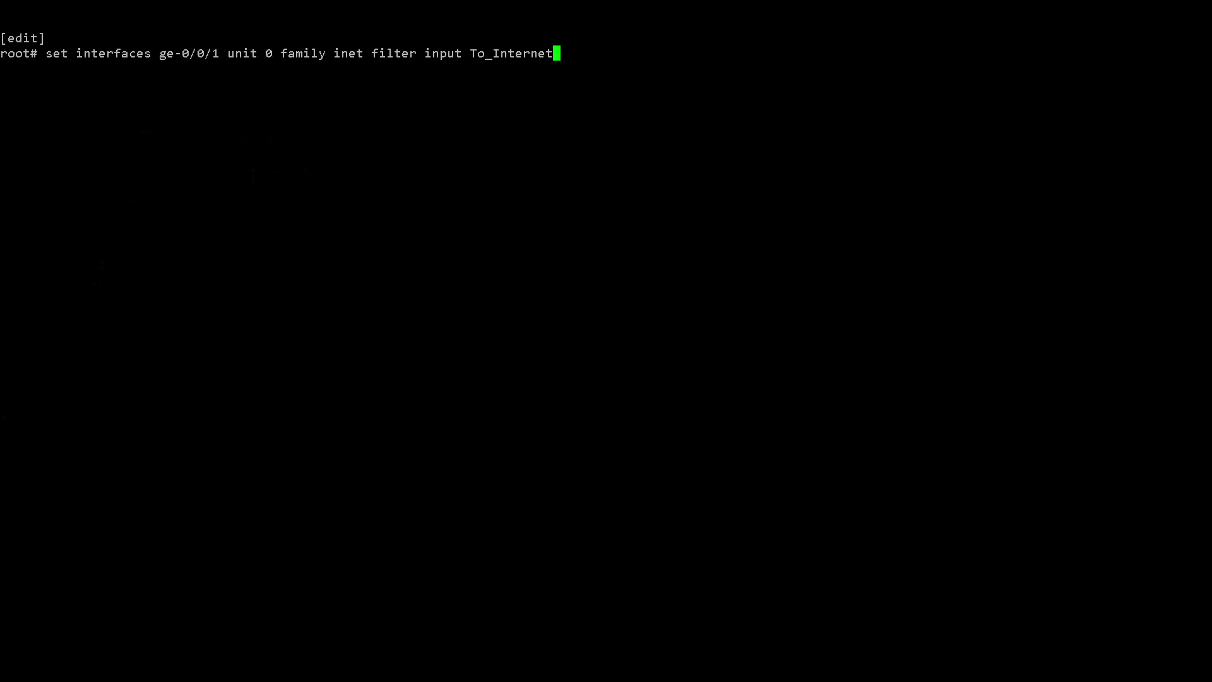
{"action": "key", "text": "Return"}
{"action": "type", "text": "show interfaces ge-0/0/1"}
{"action": "key", "text": "Return"}
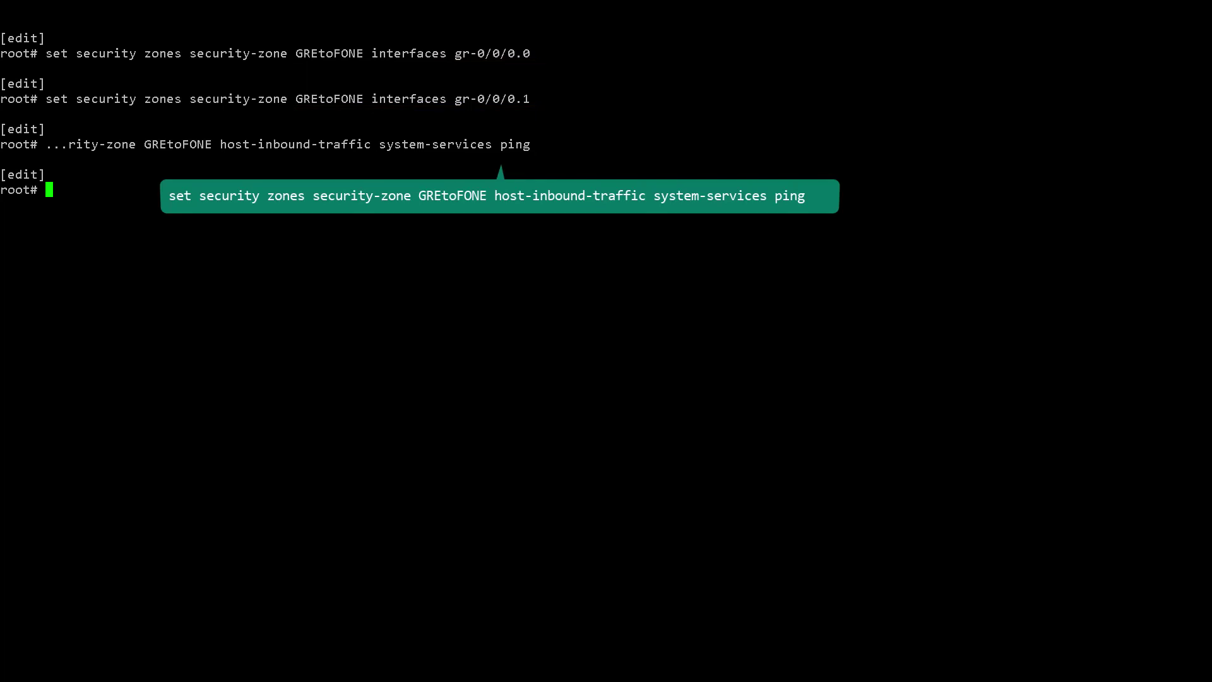
Step: List the security zones, paging past the trust zone with ge-0/0/1.0 and the untrust zone
{"action": "type", "text": "show security zones"}
{"action": "key", "text": "Return"}
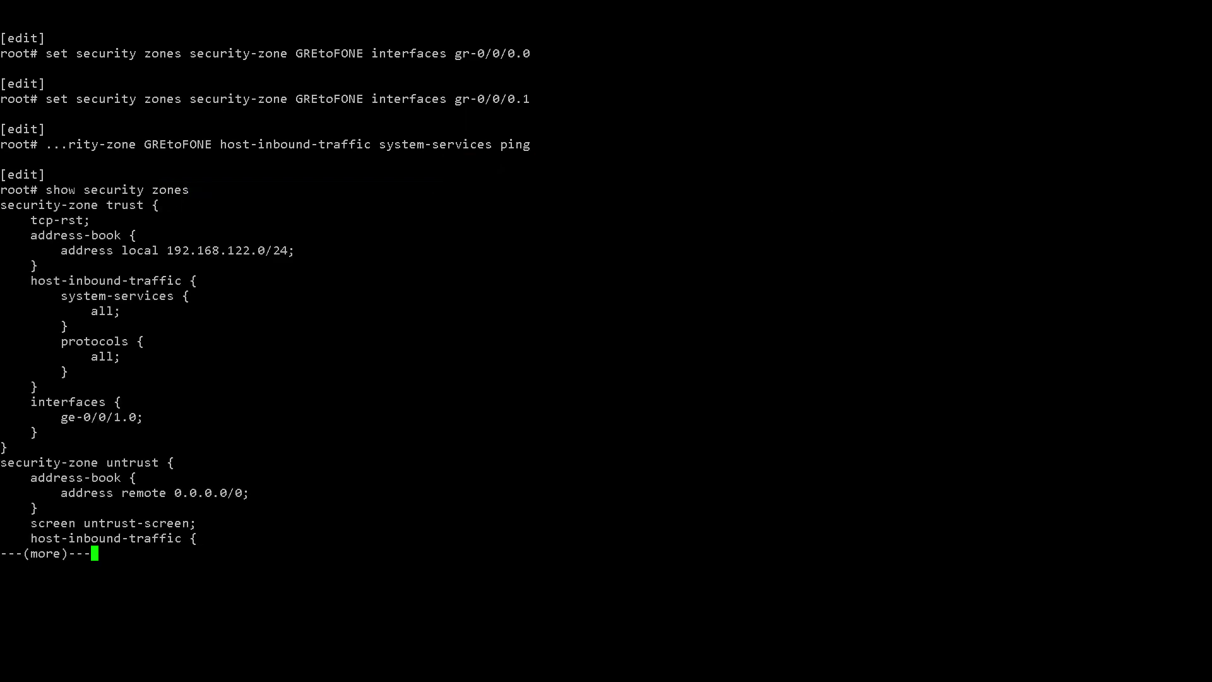
{"action": "key", "text": "space"}
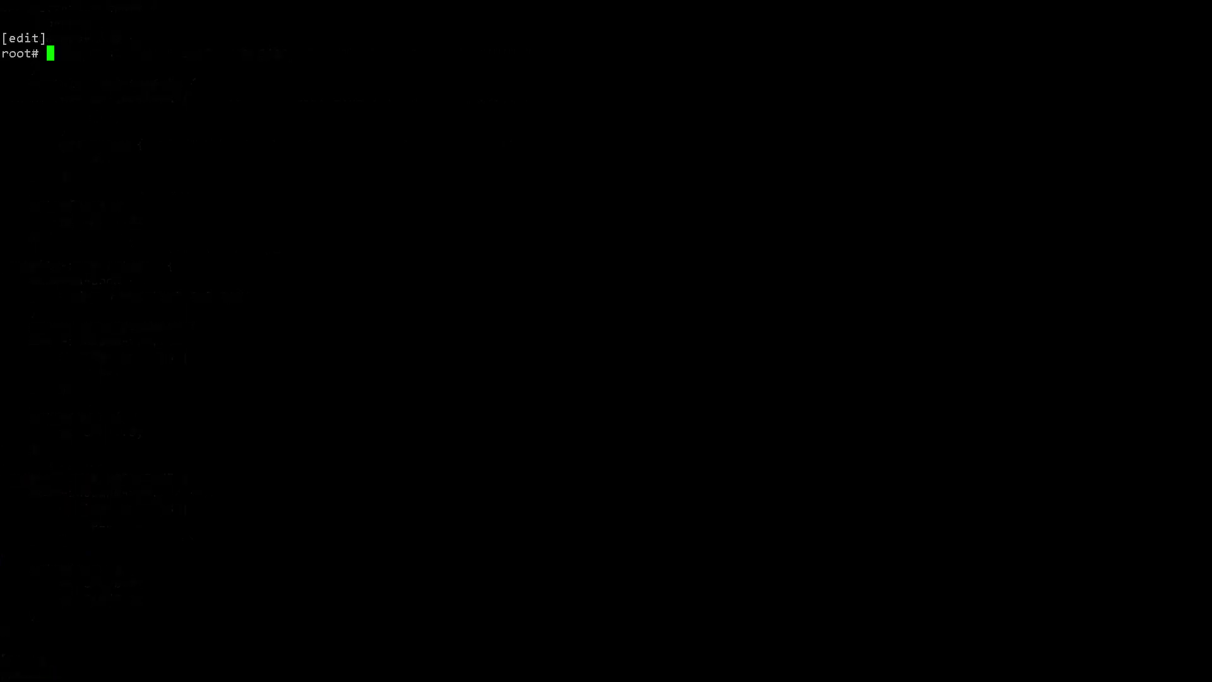
Step: Add gre_policy permitting any traffic from trust to GREtoFONE, then list the security policies
{"action": "type", "text": "set security policies from-zone trust to-zone GREtoFONE policy gre_policy match source-address any set security policies from-zone trust to-zone GREtoFONE policy gre_policy match destination-address any set security policies from-zone trust to-zone GREtoFONE policy gre_policy match application any set security policies from-zone trust to-zone GREtoFONE policy gre_policy then permit"}
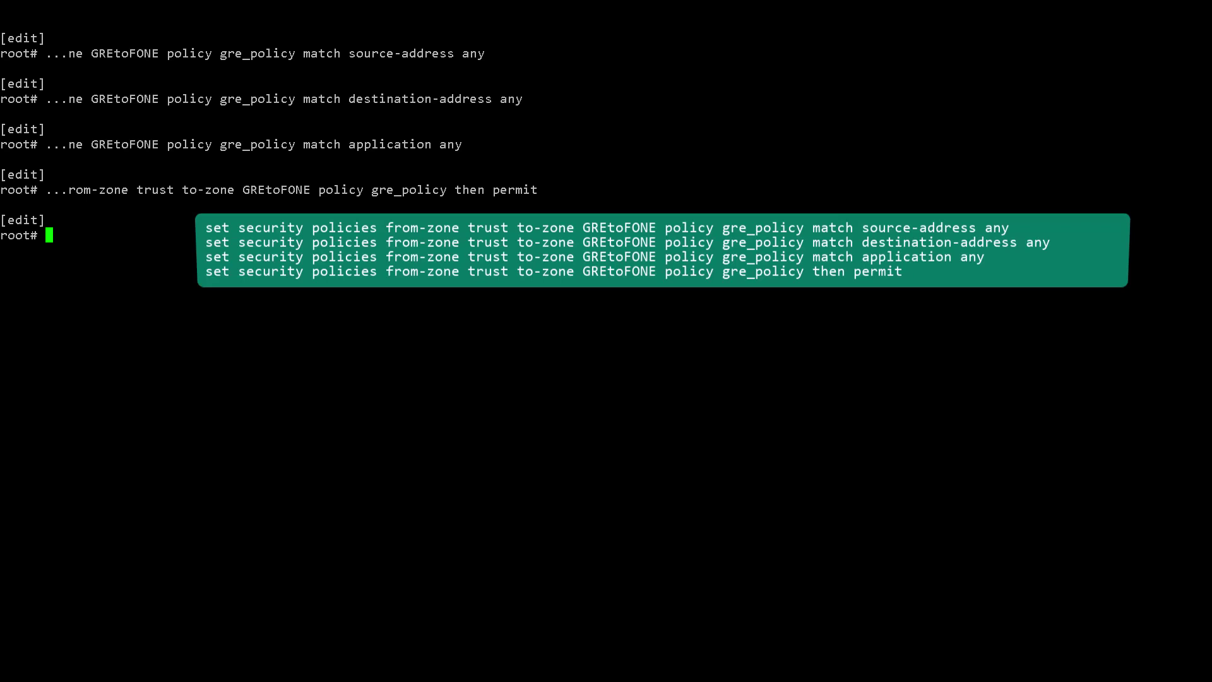
{"action": "type", "text": "show security policies"}
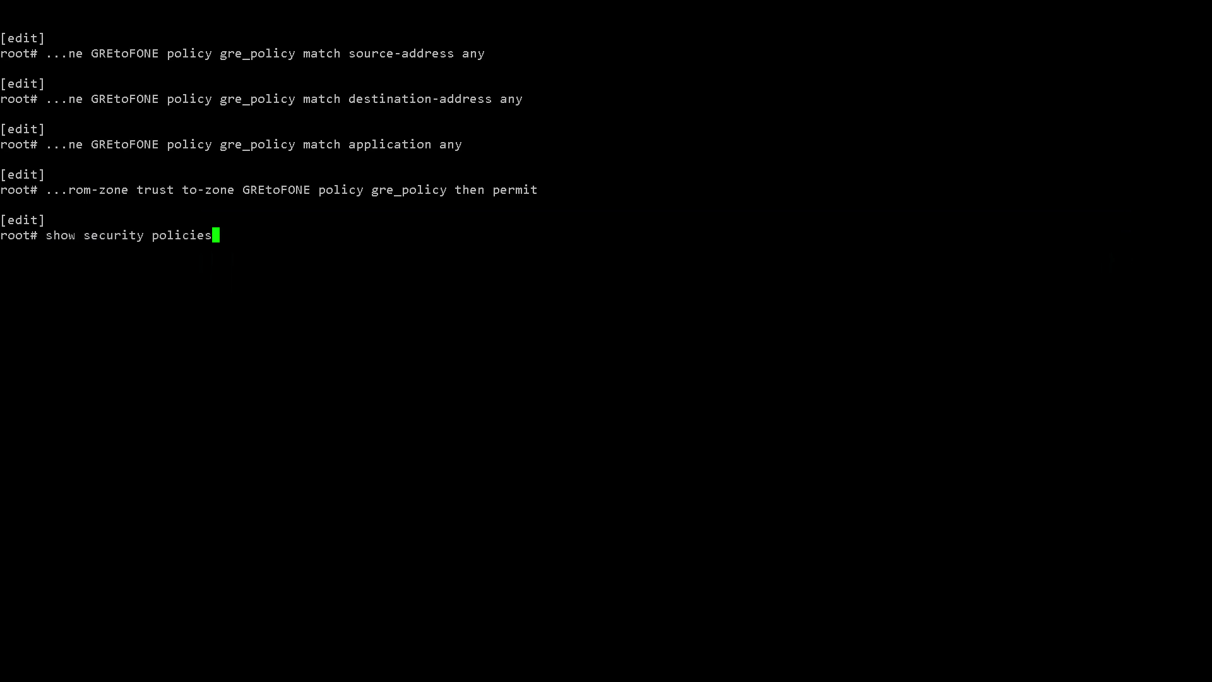
{"action": "key", "text": "Return"}
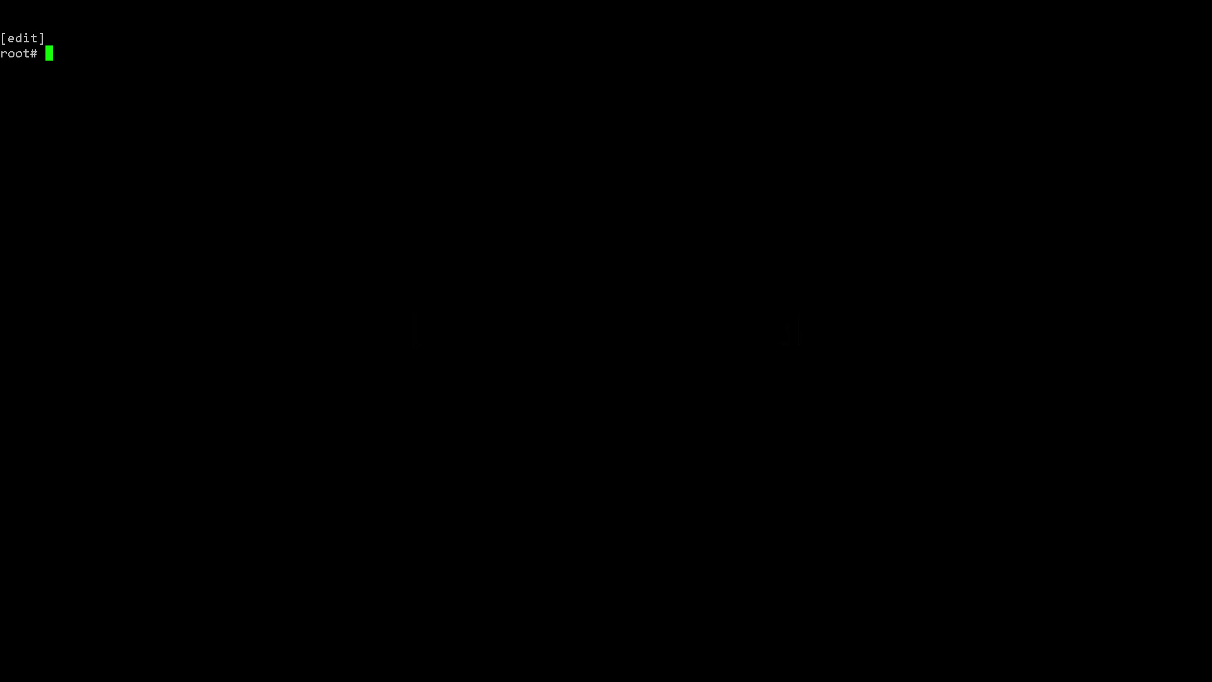
Step: Add probe ping_primary_DC test primary_tunnel: icmp-ping, count 5, interval 2, loss 3, next-hop 10.10.10.2
{"action": "key", "text": "shift+Insert"}
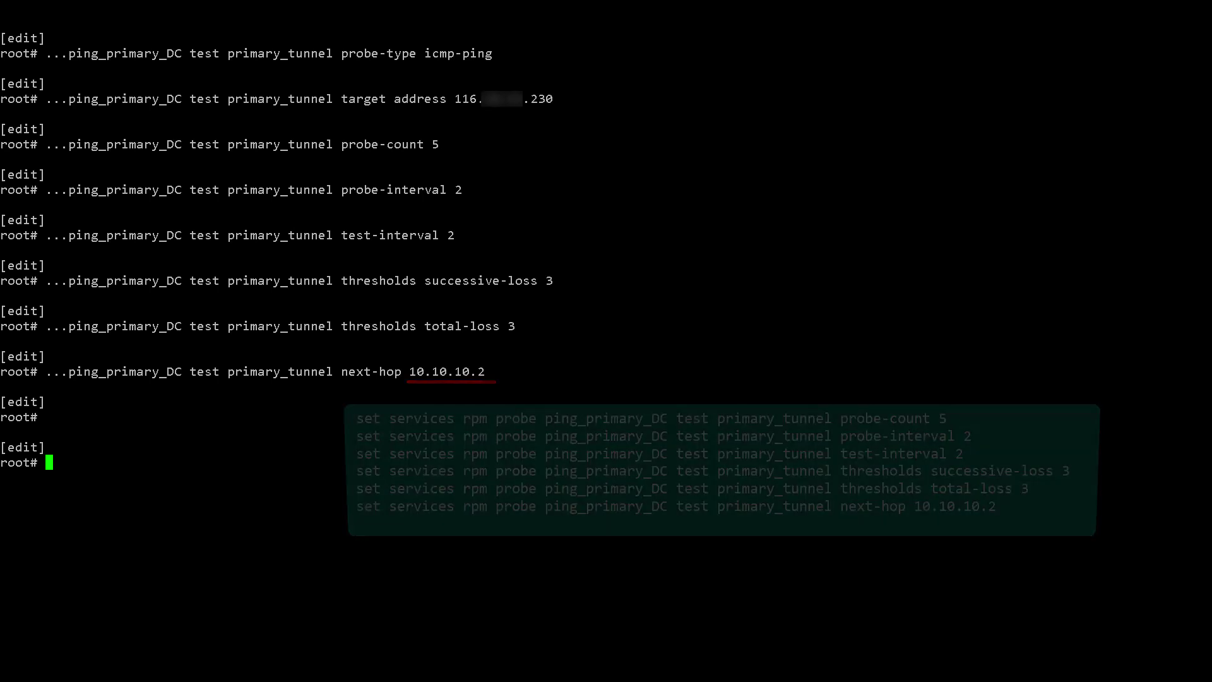
{"action": "type", "text": "show services rpm probe ping_primary_DC"}
{"action": "key", "text": "Return"}
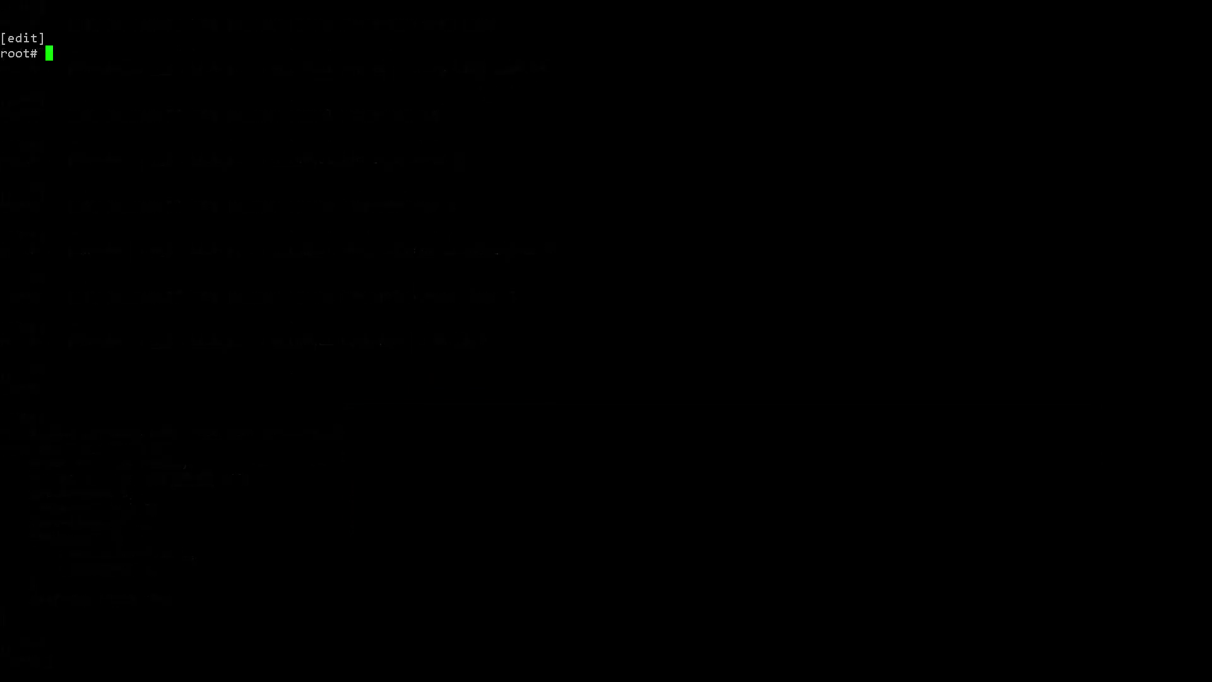
Step: Add failover policy routing route_to_fone 0.0.0.0/0 via 10.10.20.2 when ping_primary_DC fails, then commit
{"action": "type", "text": "set services ip-monitoring policy failover match rpm-probe ping_primary_DC set services ip-monitoring policy failover then preferred-route routing-instances route_to_fone route 0.0.0.0/0 next-hop 10.10.20.2"}
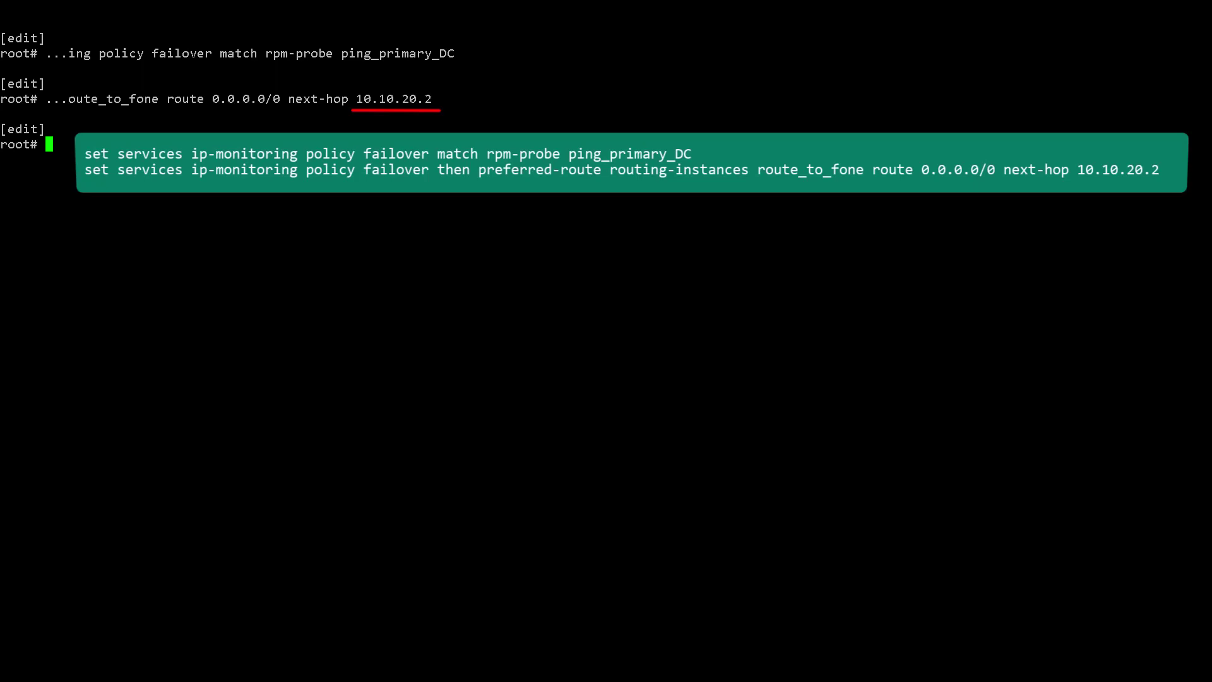
{"action": "type", "text": "show services ip-monitoring policy failover"}
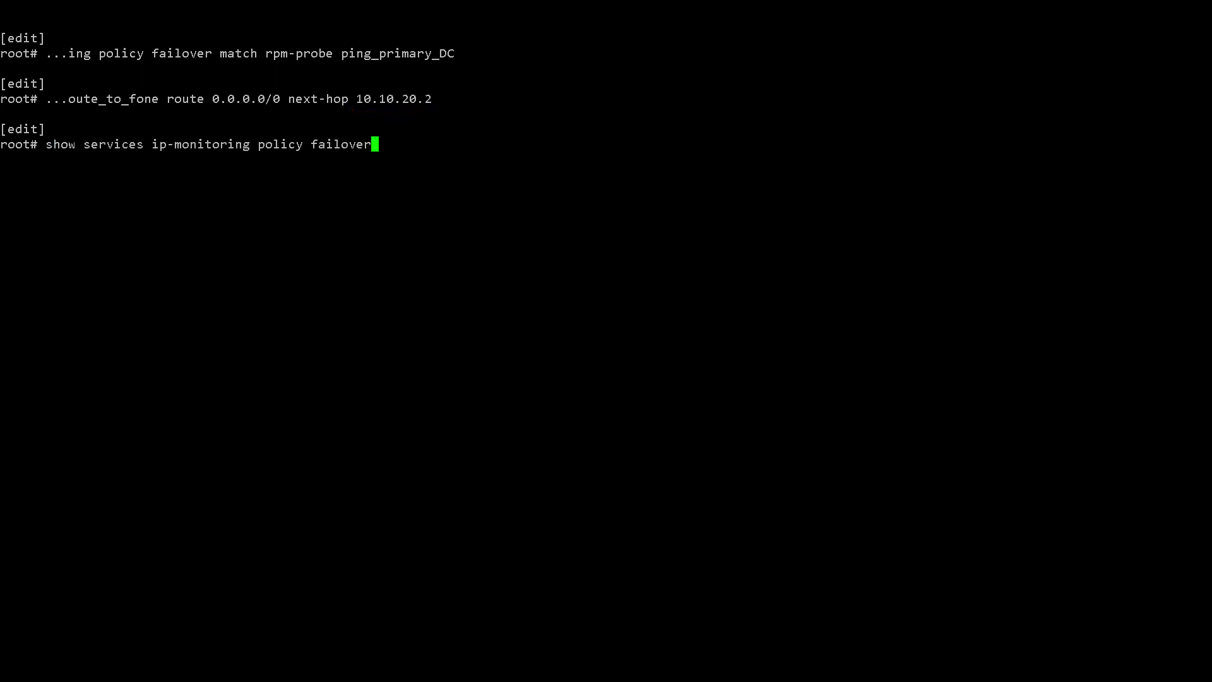
{"action": "key", "text": "Return"}
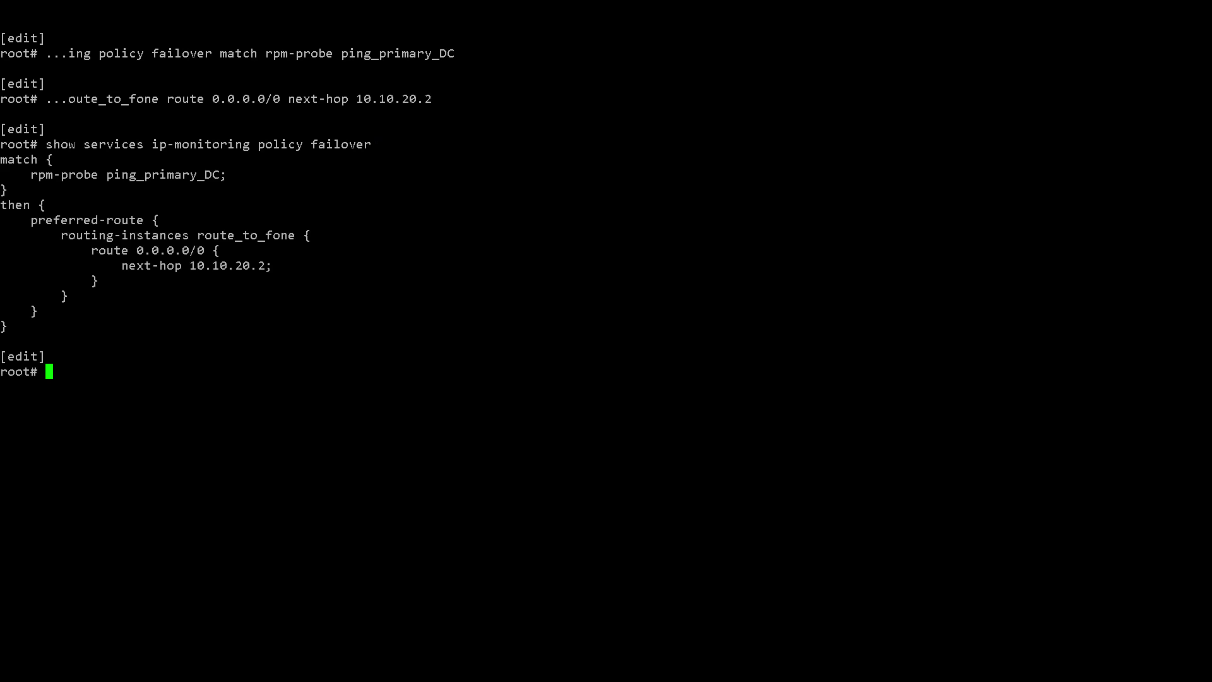
{"action": "type", "text": "commit"}
{"action": "key", "text": "Return"}
Step: Exit configuration mode and check ip-monitoring status: failover PASS, backup route NOT-APPLIED
{"action": "type", "text": "exit"}
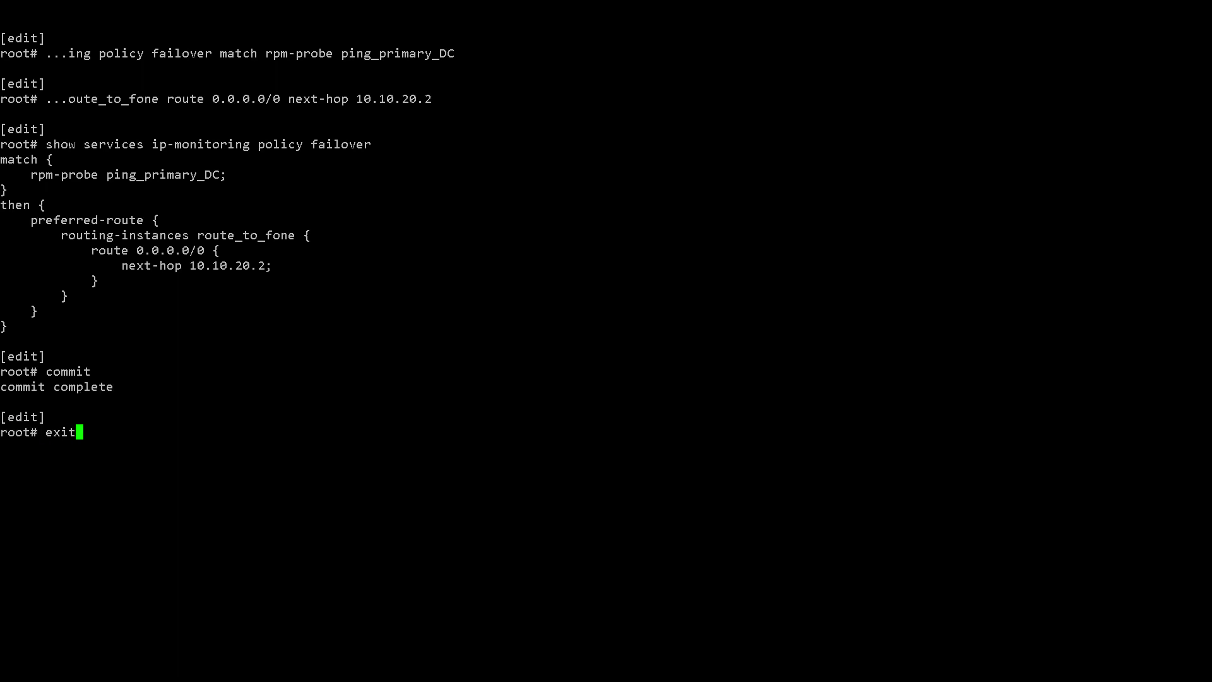
{"action": "key", "text": "Return"}
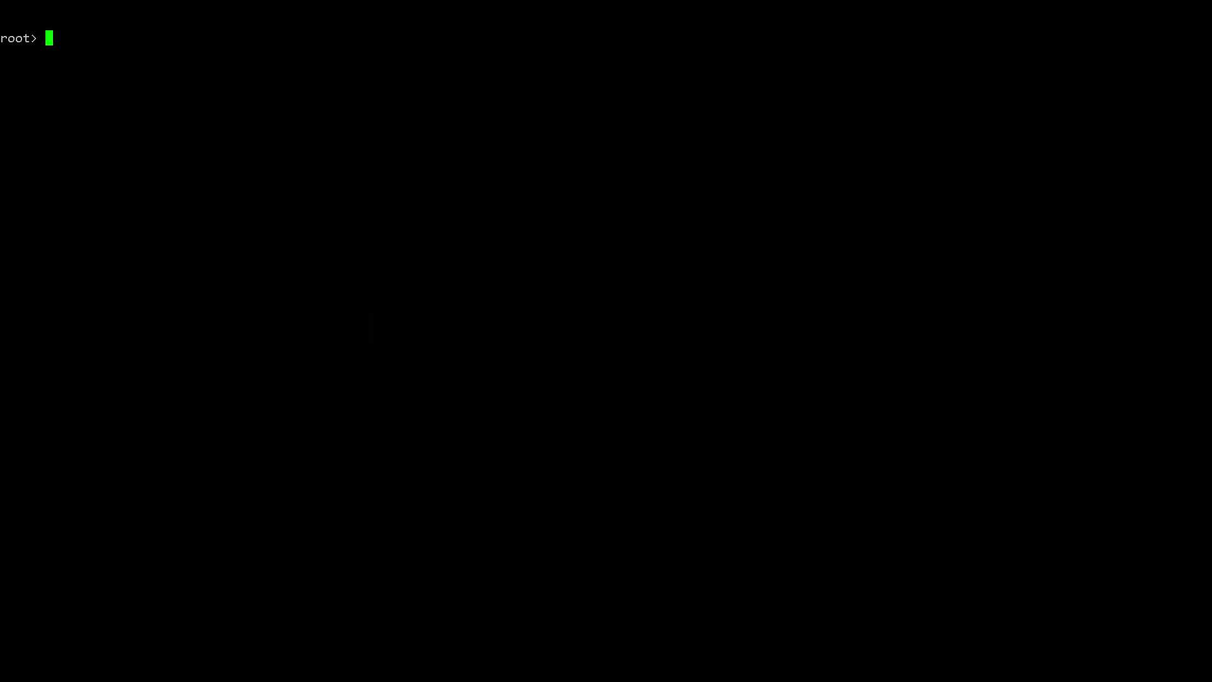
{"action": "type", "text": "show services ip-monitoring status"}
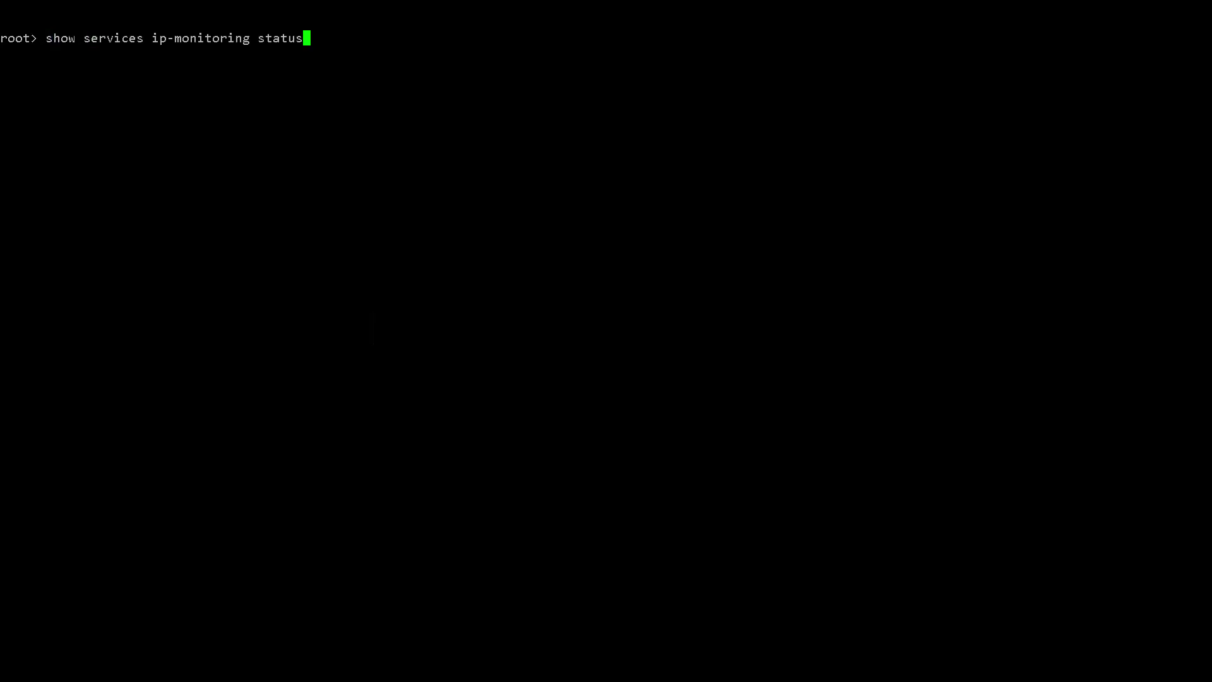
{"action": "key", "text": "Return"}
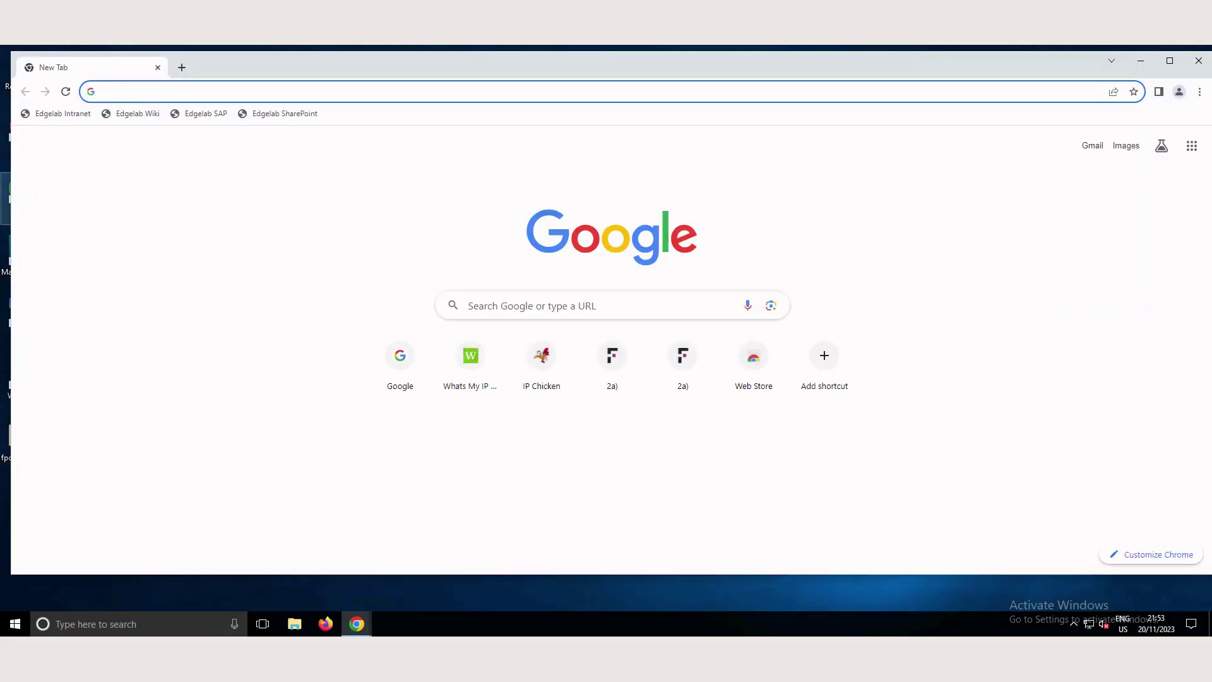
Step: Go to whatsmyip.com via the address bar autocomplete from 'whats'
{"action": "type", "text": "whatsmyip.com"}
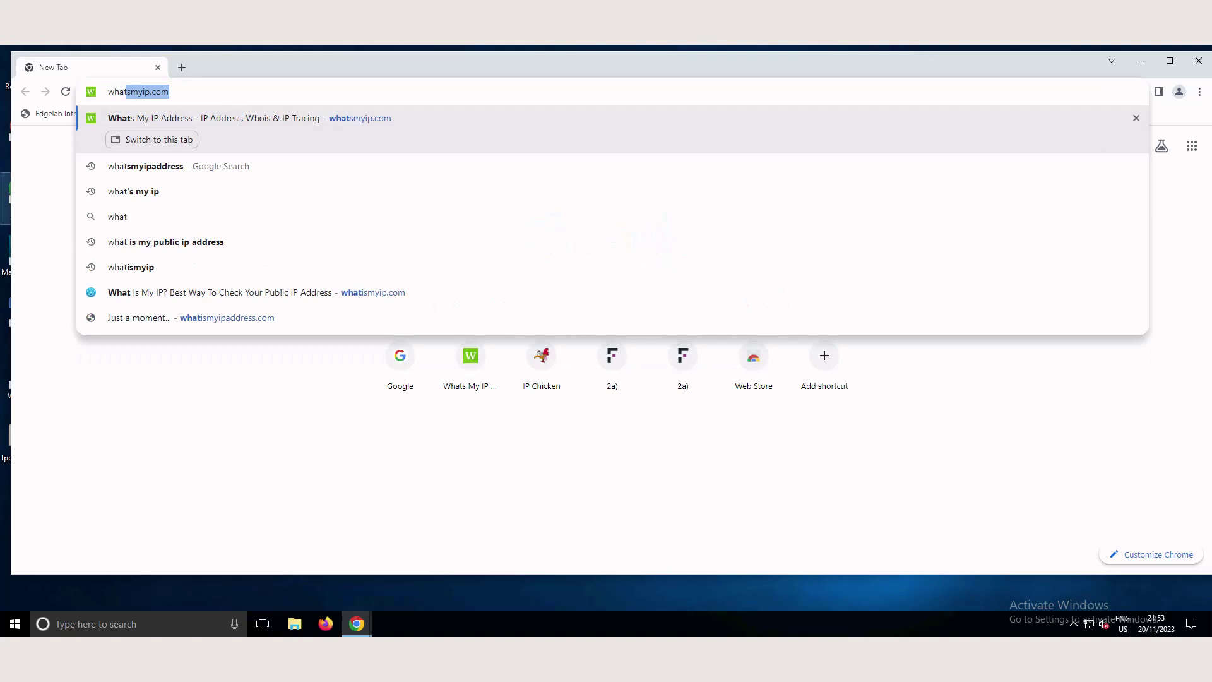
{"action": "key", "text": "Return"}
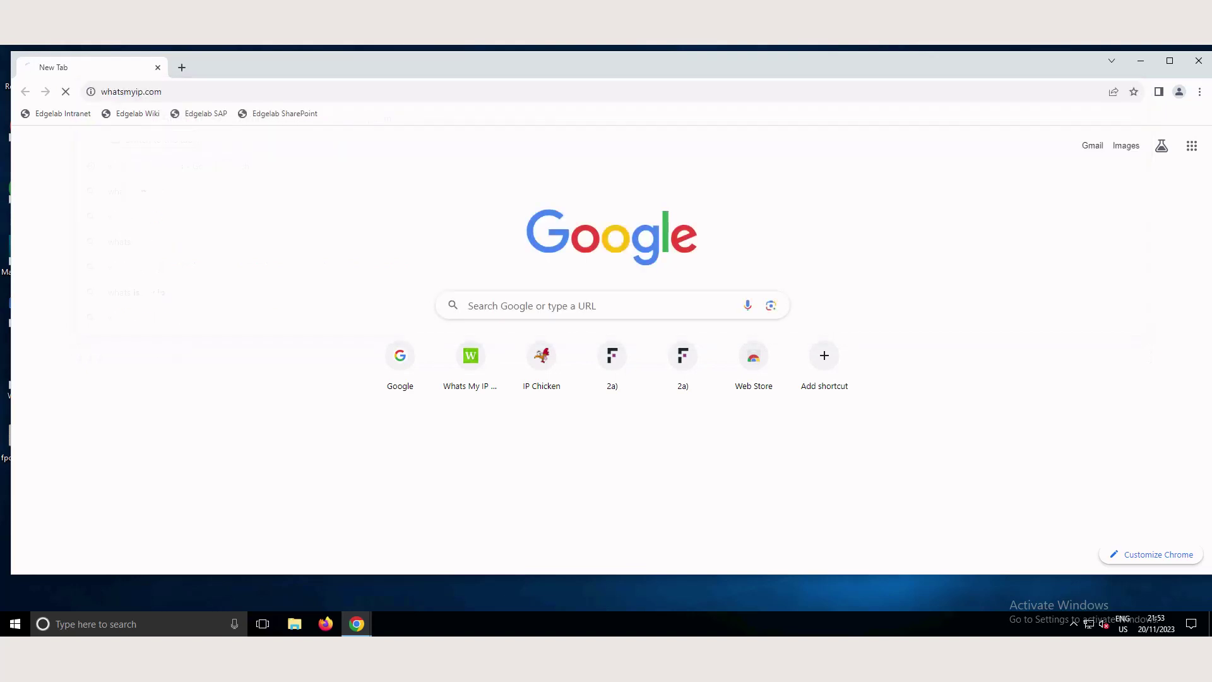